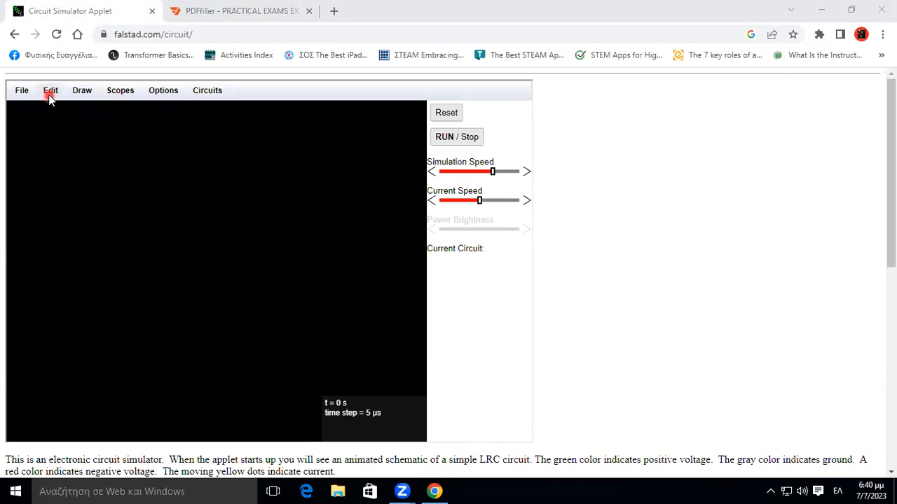
# Place a two-terminal voltage source vertically near the left side of the empty circuit canvas, with its positive terminal up.
pyautogui.click(85, 96)
pyautogui.moveTo(93, 137)
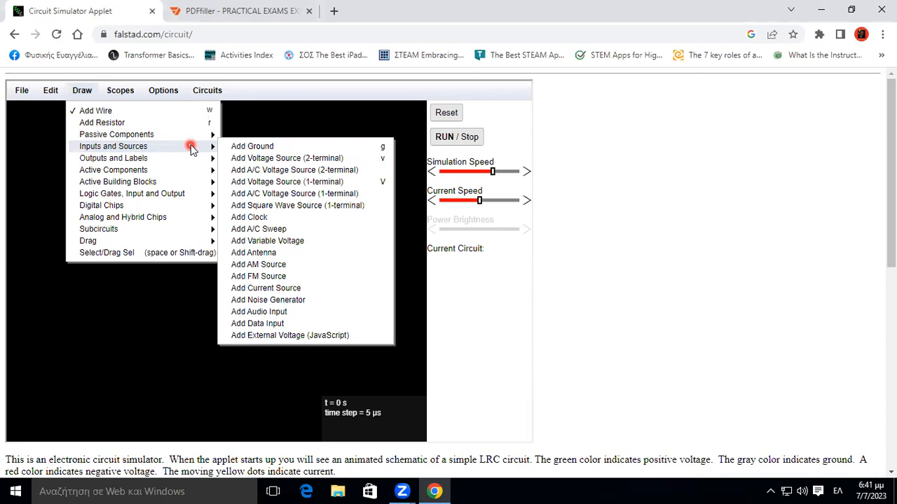
pyautogui.moveTo(178, 159)
pyautogui.click(259, 158)
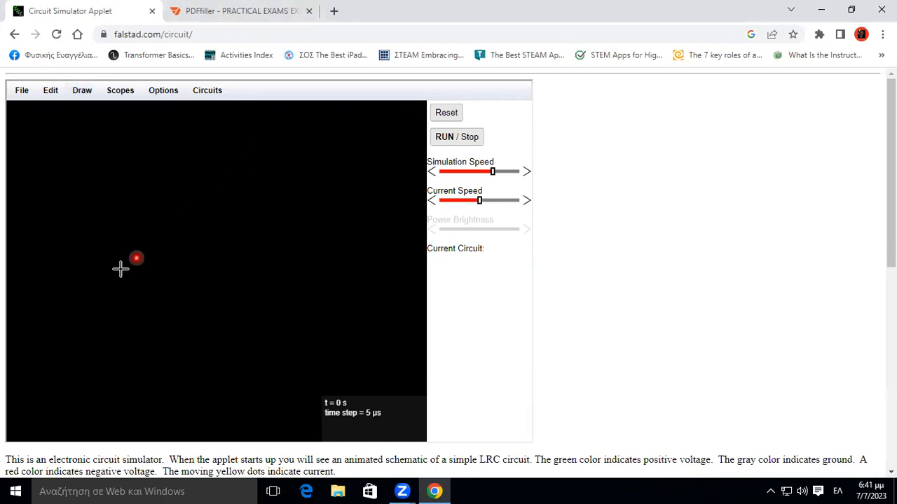
pyautogui.moveTo(69, 311); pyautogui.dragTo(72, 232)
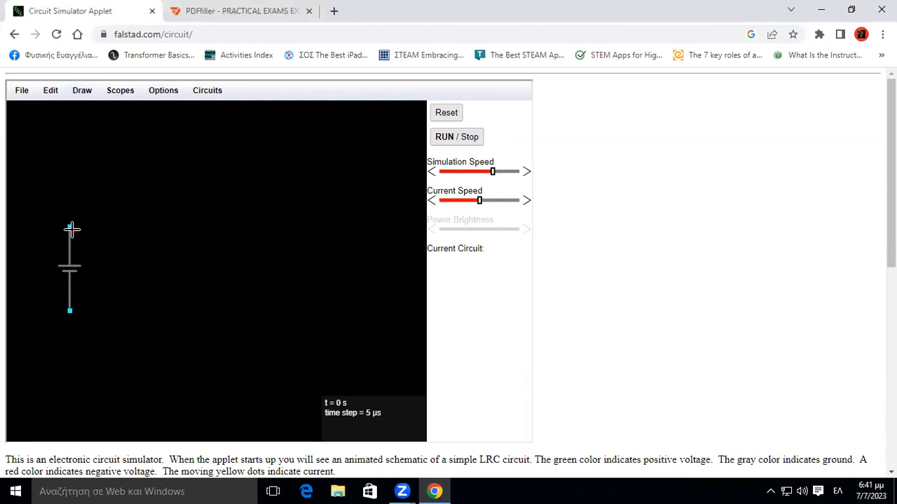
pyautogui.moveTo(72, 229); pyautogui.dragTo(72, 230)
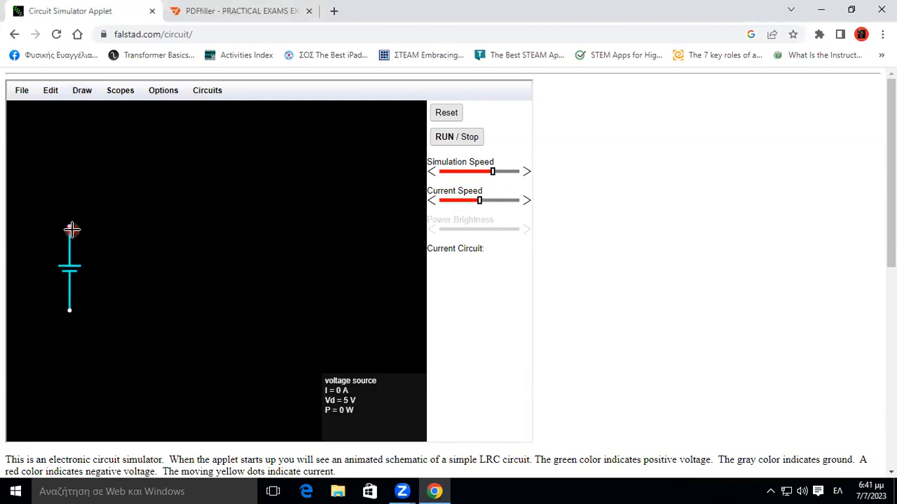
# Draw a short horizontal wire running right from the voltage source's upper terminal.
pyautogui.click(82, 92)
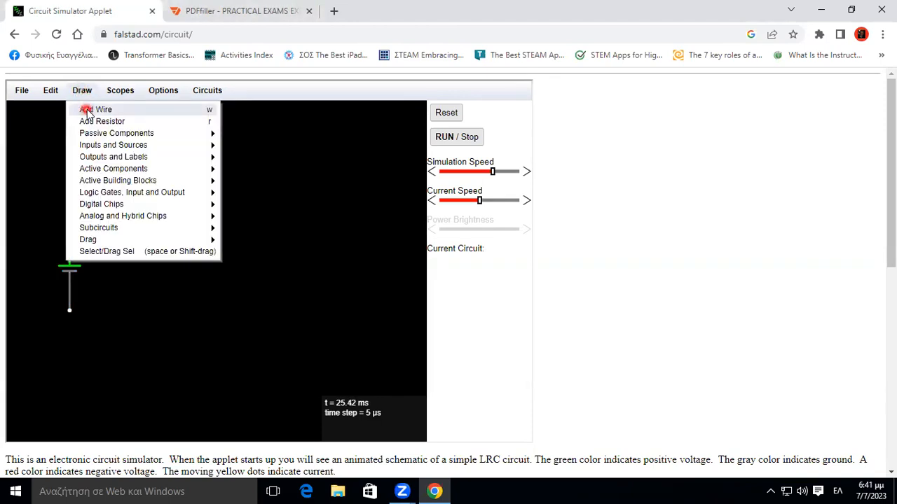
pyautogui.click(82, 109)
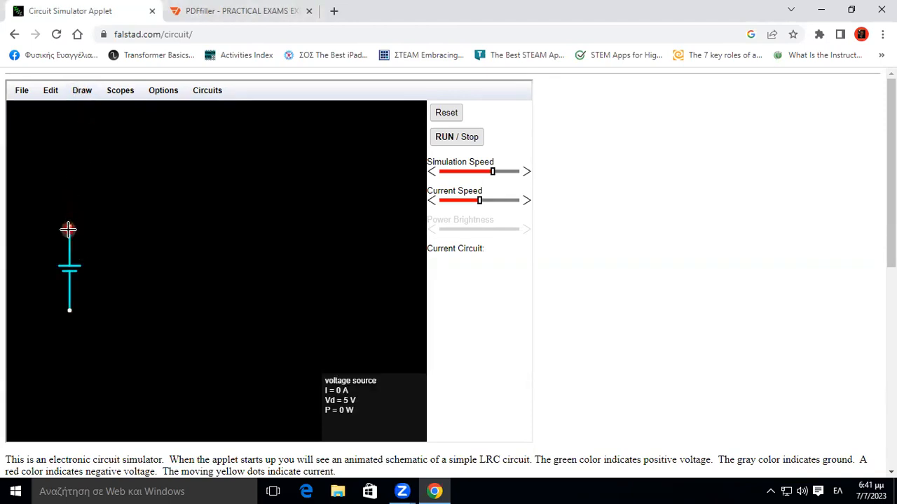
pyautogui.moveTo(70, 224); pyautogui.dragTo(123, 228)
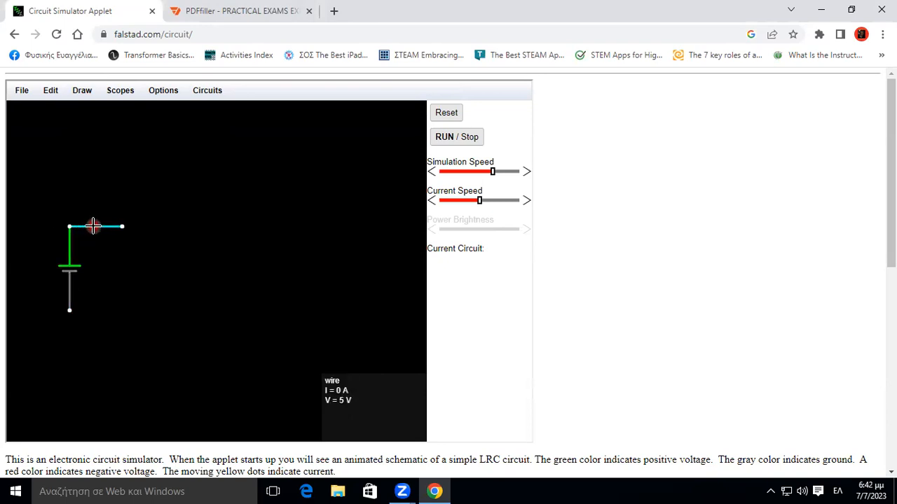
# Add a vertical 1k resistor running down from the wire's free end to the level of the source's lower terminal.
pyautogui.click(82, 91)
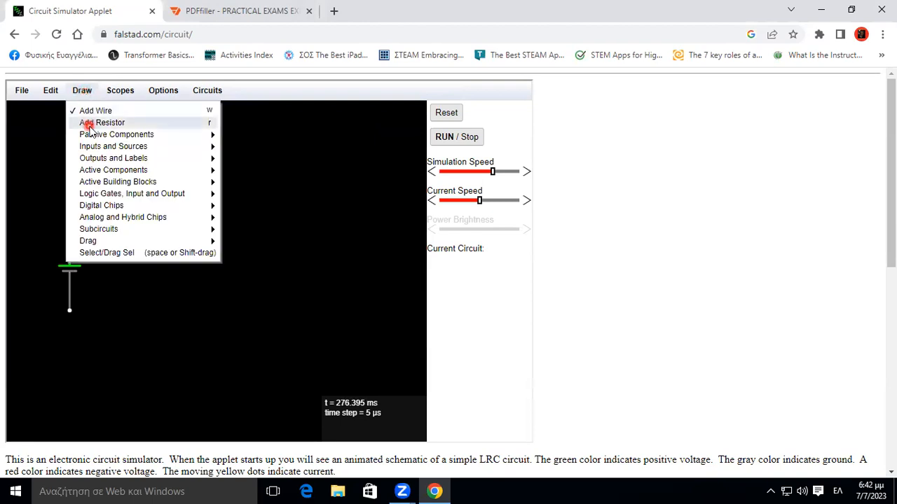
pyautogui.click(89, 123)
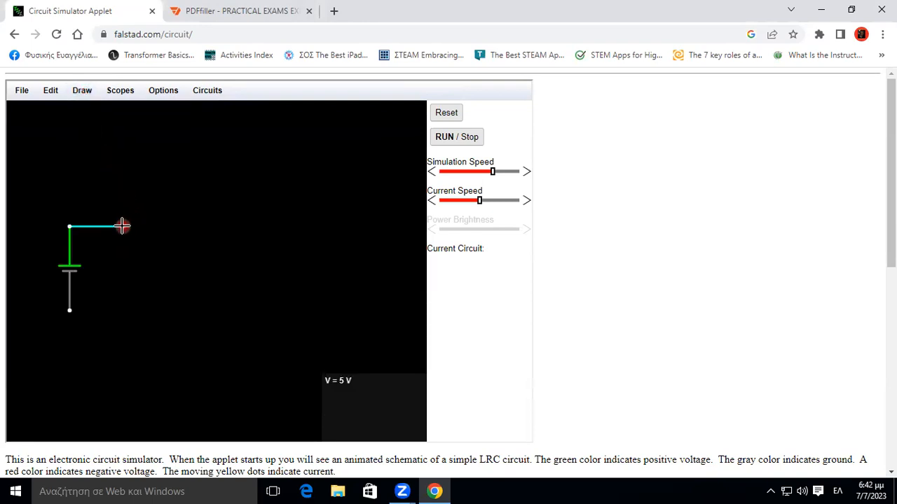
pyautogui.moveTo(120, 238); pyautogui.dragTo(121, 315)
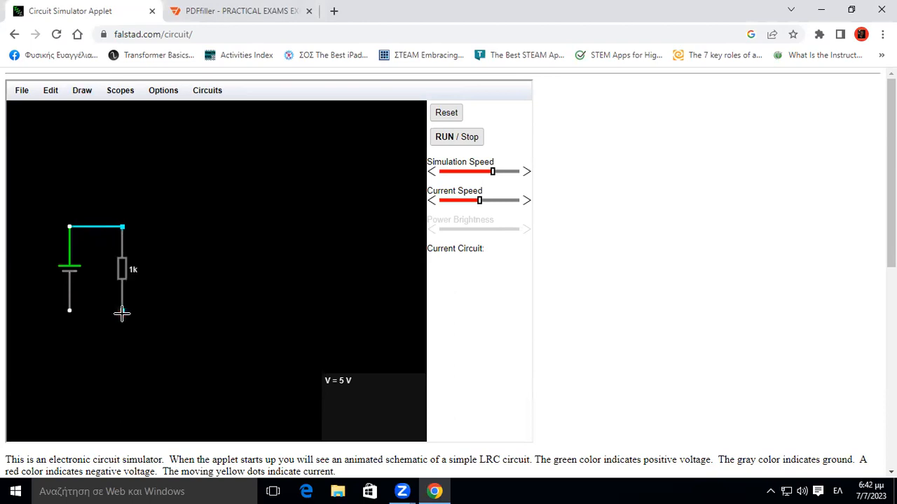
pyautogui.moveTo(122, 313); pyautogui.dragTo(122, 314)
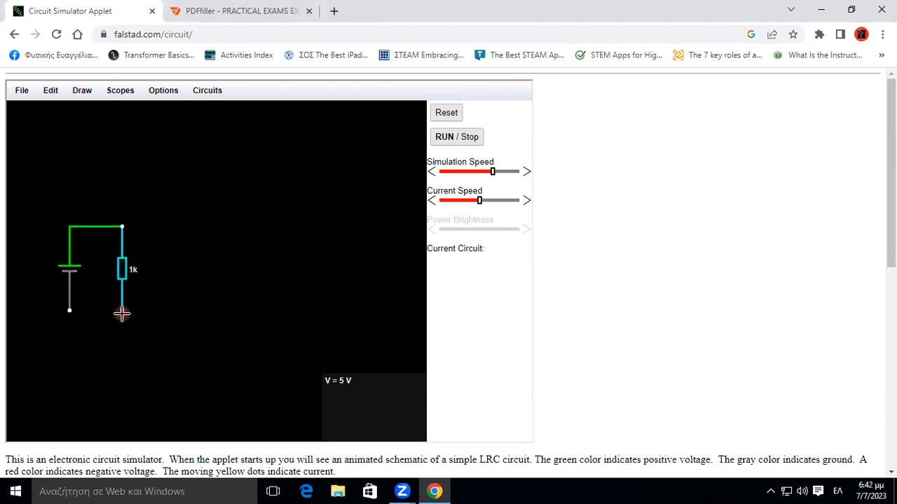
# Add a second vertical 1k resistor to the right of the first, at the same height and length.
pyautogui.click(82, 90)
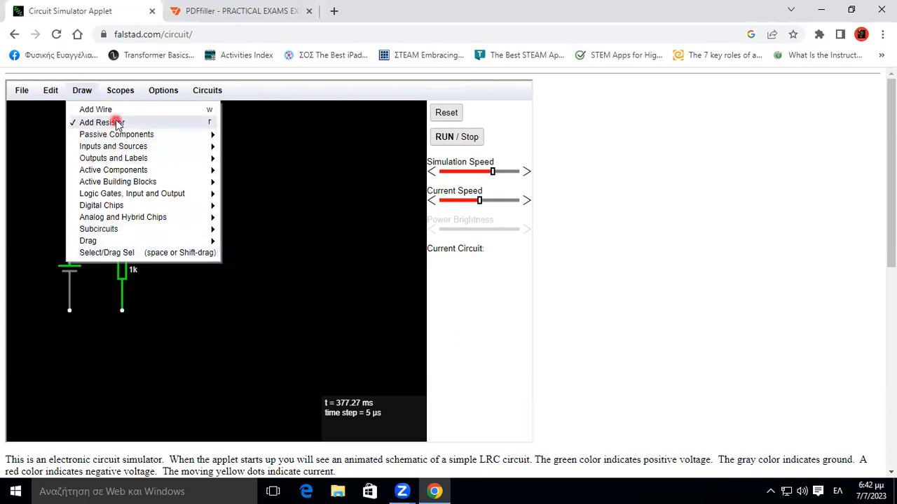
pyautogui.moveTo(119, 149)
pyautogui.click(120, 122)
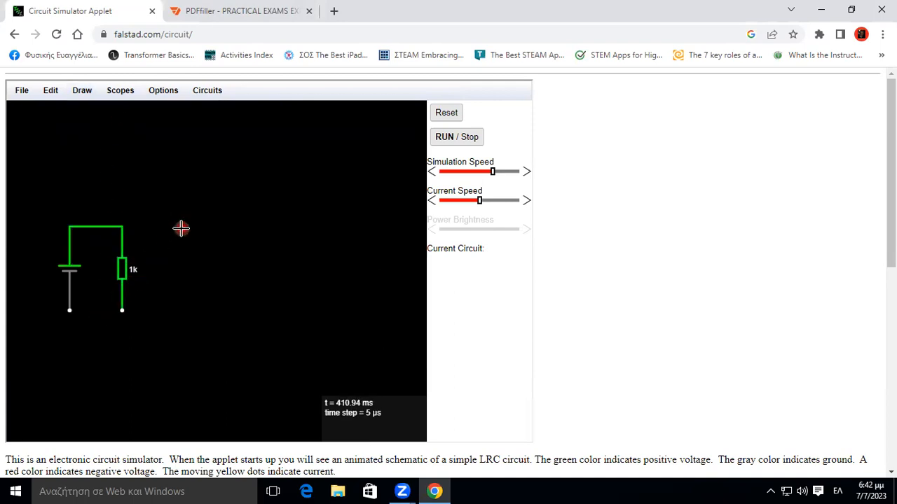
pyautogui.moveTo(182, 225); pyautogui.dragTo(186, 315)
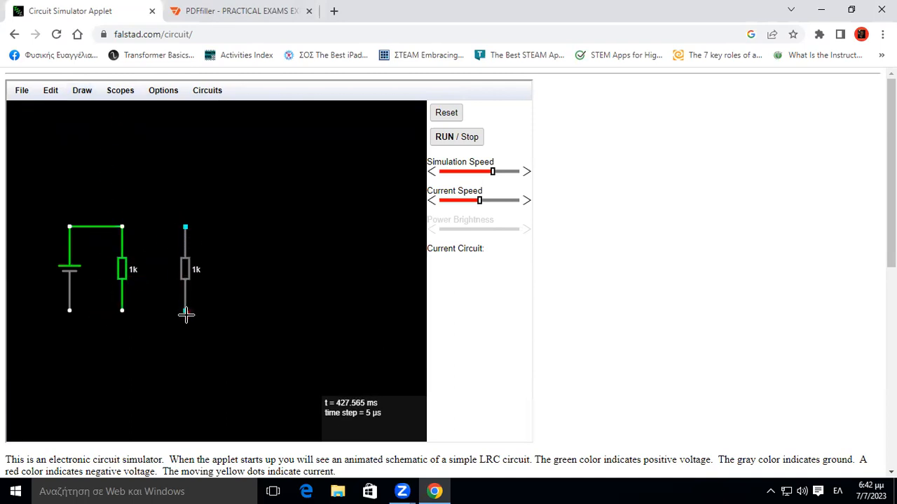
# Wire the two resistors together at their upper and lower ends and connect the lower ends back to the source.
pyautogui.click(87, 92)
pyautogui.click(96, 109)
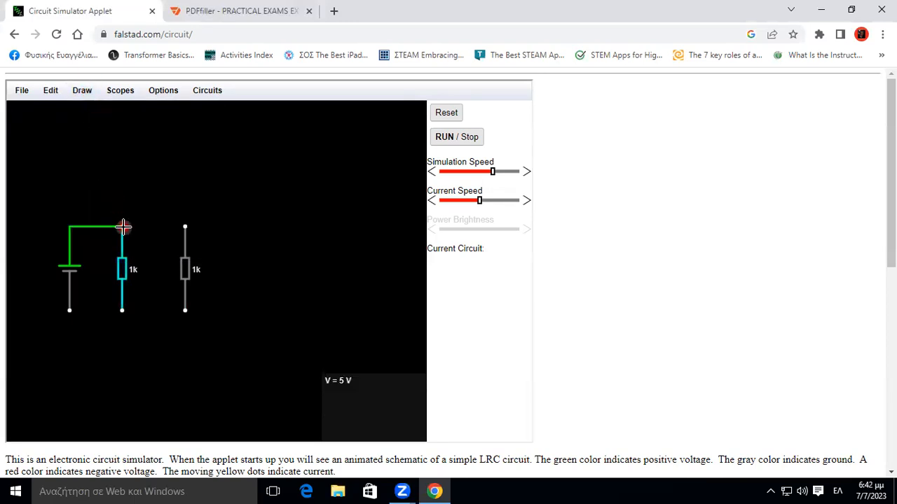
pyautogui.moveTo(121, 225); pyautogui.dragTo(186, 226)
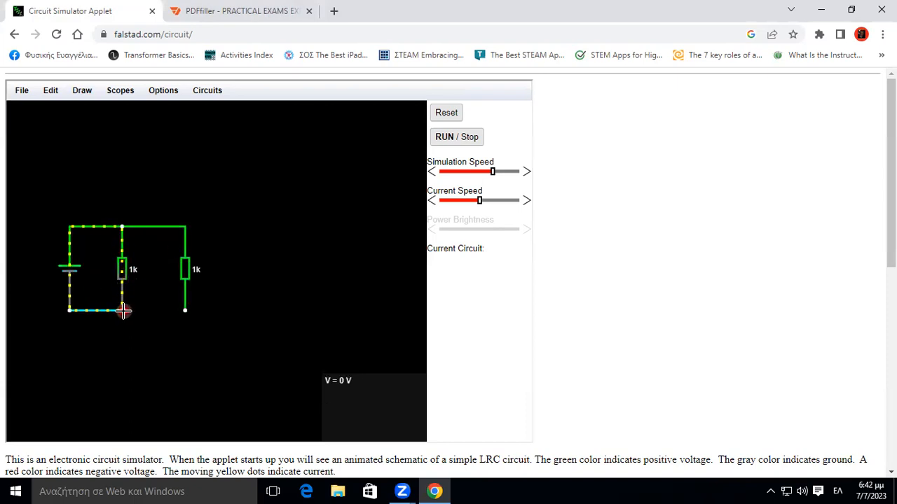
pyautogui.moveTo(185, 312); pyautogui.dragTo(185, 312)
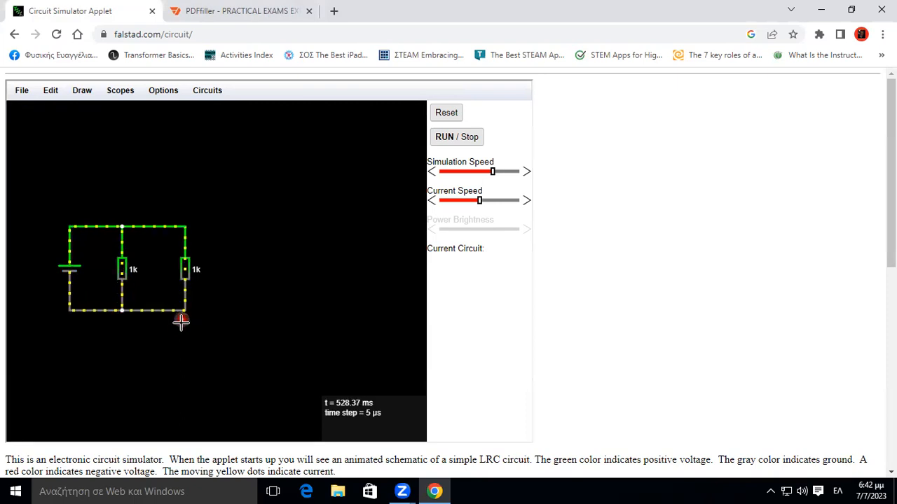
# Extend two equal horizontal wires to the right from the second resistor's upper and lower ends.
pyautogui.click(82, 92)
pyautogui.click(88, 110)
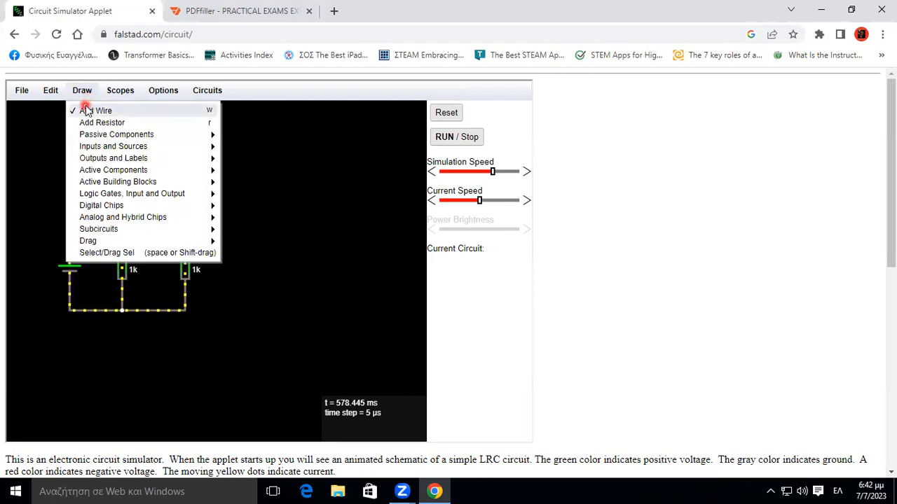
pyautogui.click(182, 224)
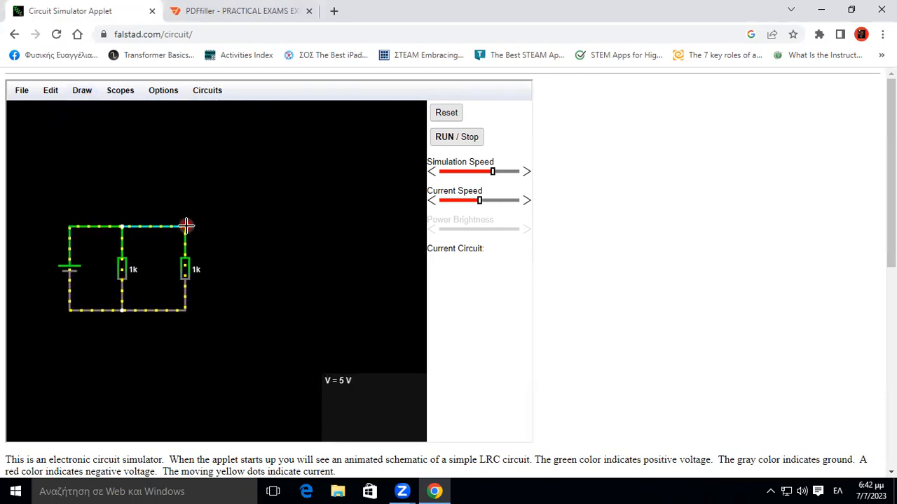
pyautogui.moveTo(225, 232); pyautogui.dragTo(290, 226)
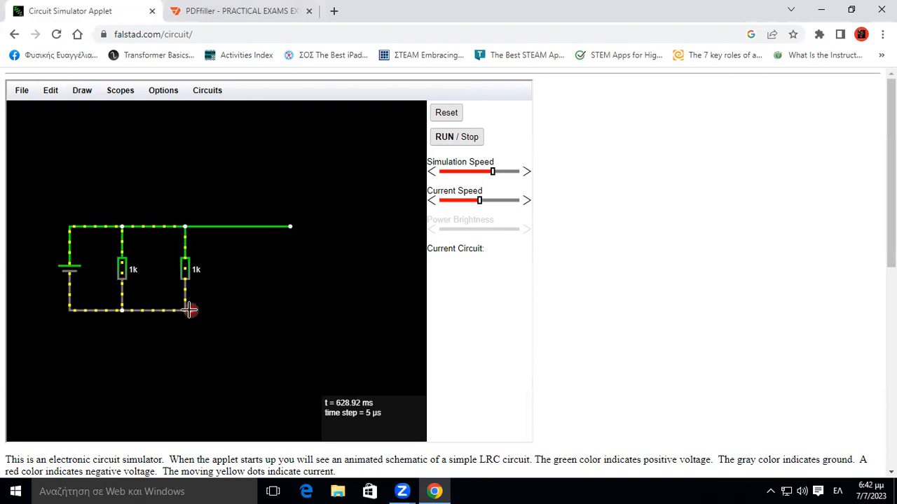
pyautogui.moveTo(186, 311)
pyautogui.mouseDown()
pyautogui.moveTo(299, 312)
pyautogui.moveTo(292, 311)
pyautogui.mouseUp()
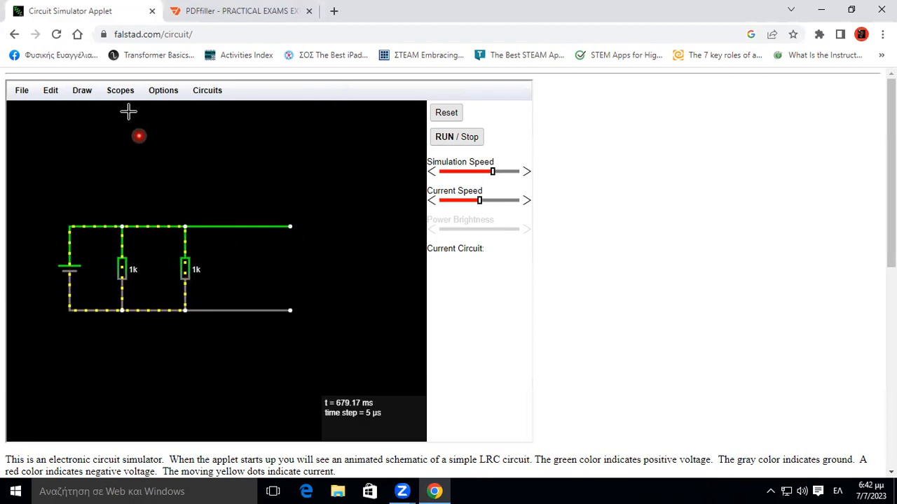
# Add a third vertical 1k resistor between the free ends of the two extended wires.
pyautogui.click(79, 91)
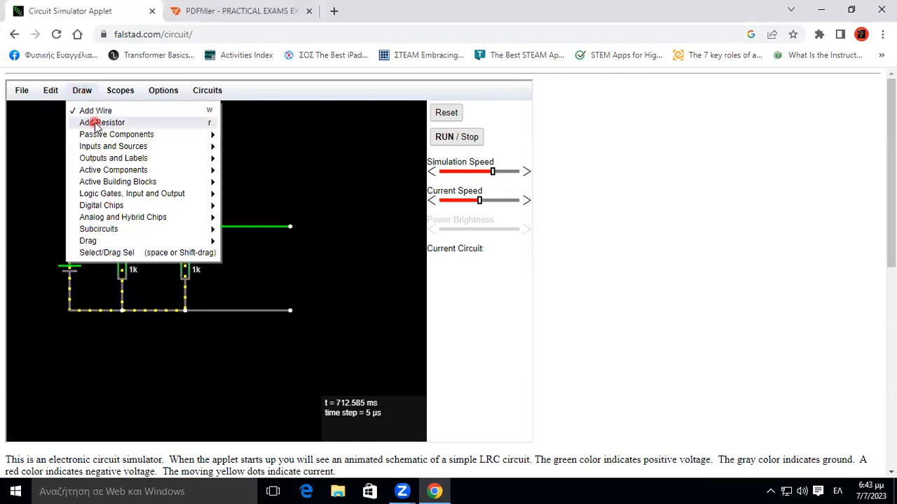
pyautogui.click(94, 123)
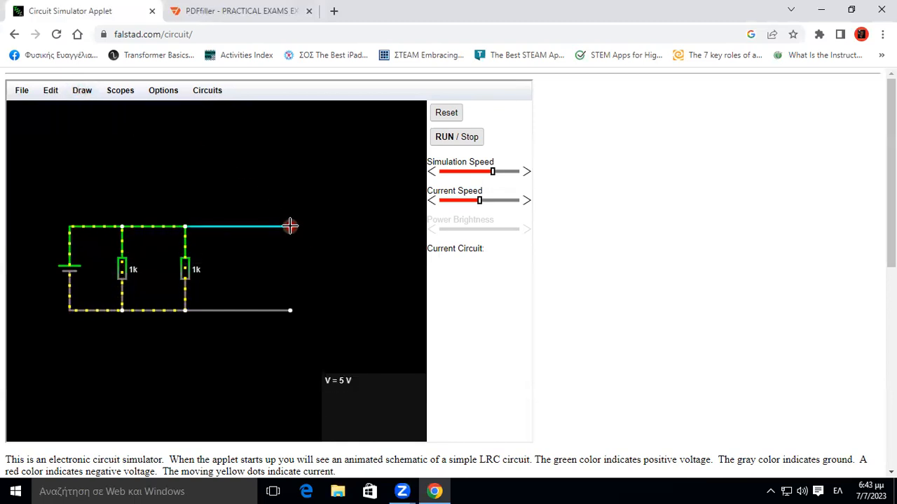
pyautogui.moveTo(285, 310); pyautogui.dragTo(290, 311)
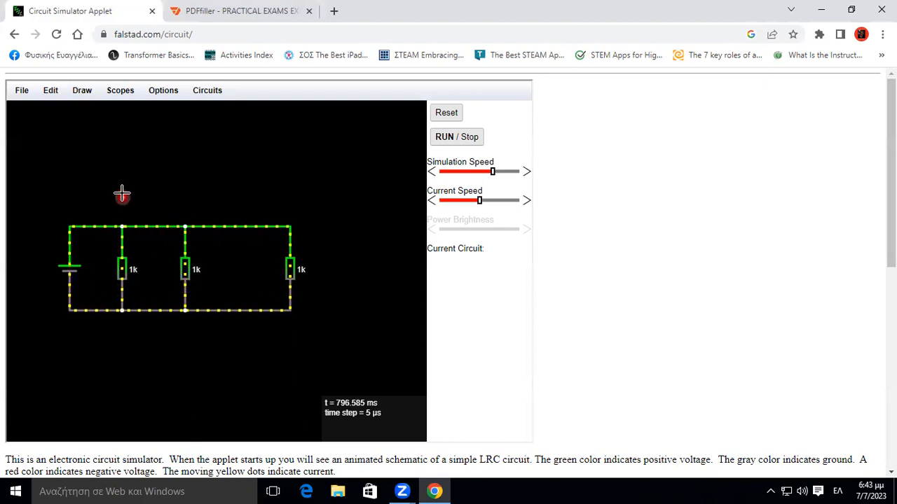
# Switch to Select/Drag Sel mode and move the middle resistor right, midway between the two outer resistors.
pyautogui.click(85, 93)
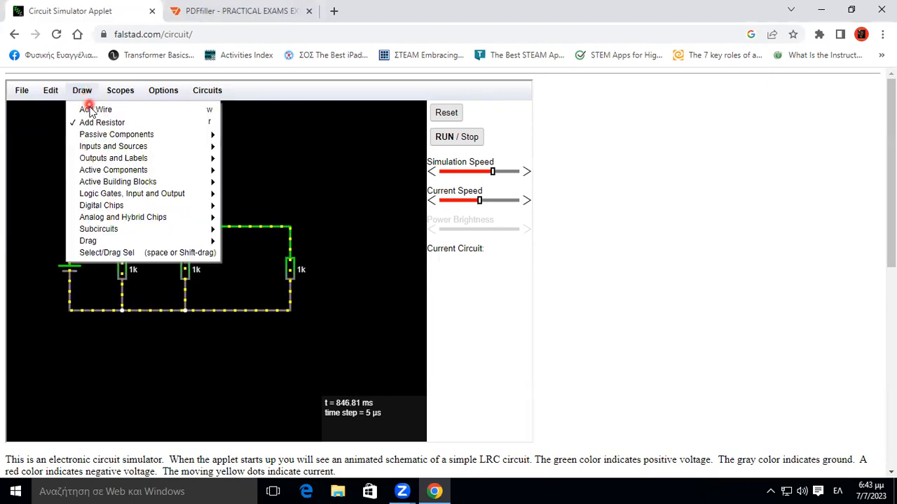
pyautogui.click(90, 145)
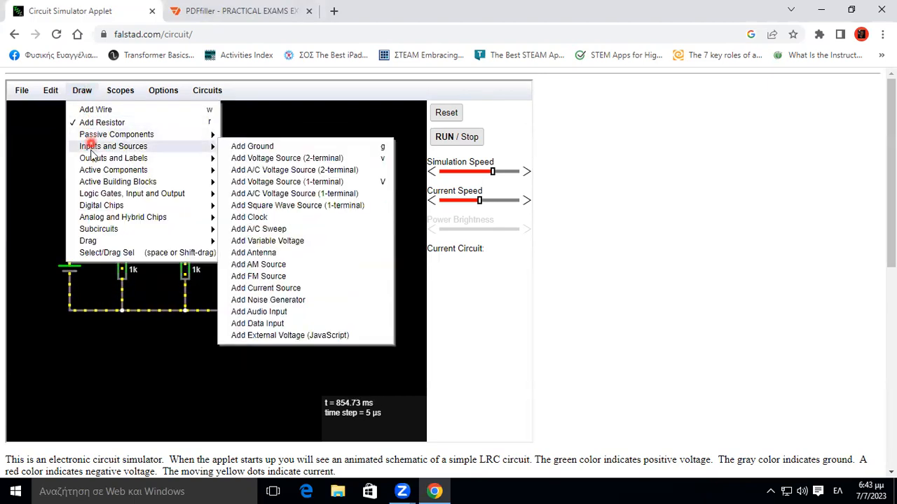
pyautogui.click(105, 253)
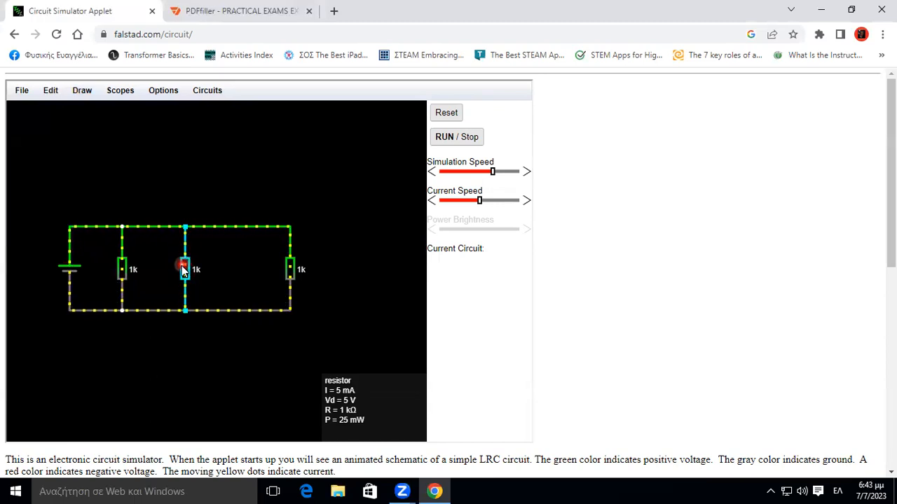
pyautogui.moveTo(186, 267); pyautogui.dragTo(206, 272)
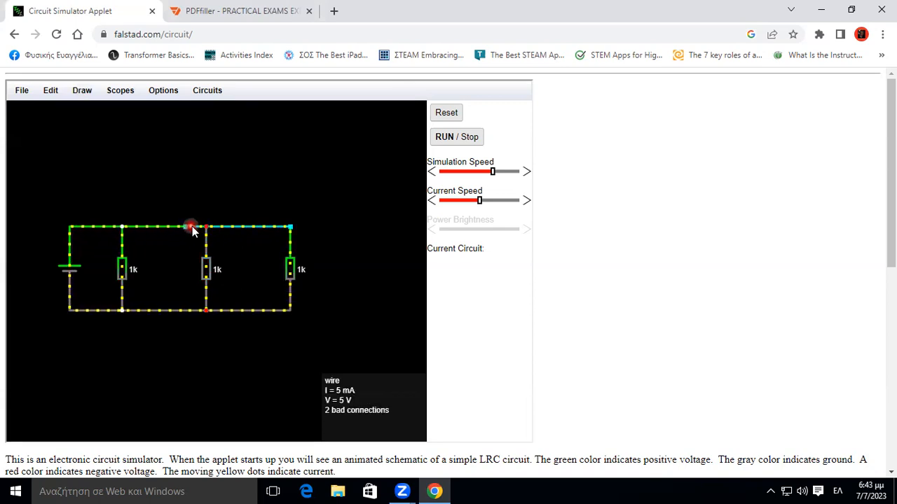
# Shift the left end of the upper-right wire onto the moved middle resistor's upper terminal.
pyautogui.moveTo(187, 225); pyautogui.dragTo(196, 227)
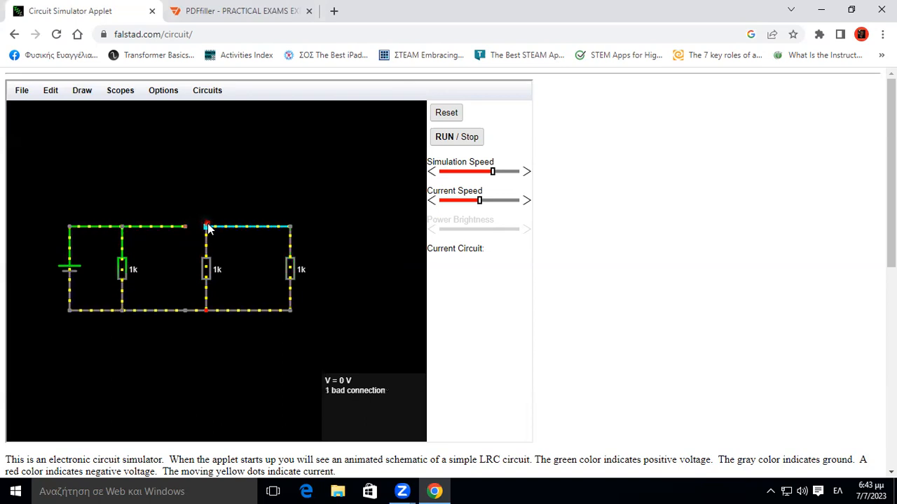
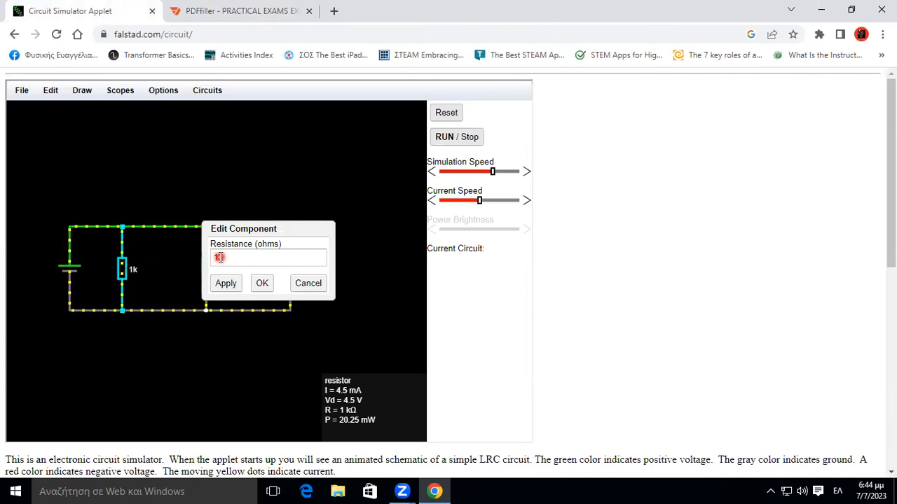
# Set the resistance of the resistor nearest the voltage source to 270 ohms.
pyautogui.click(216, 256)
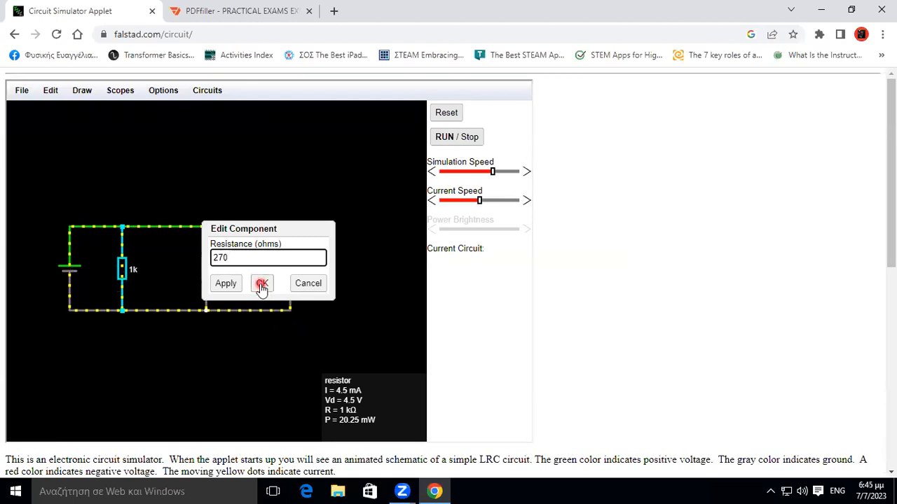
pyautogui.click(231, 284)
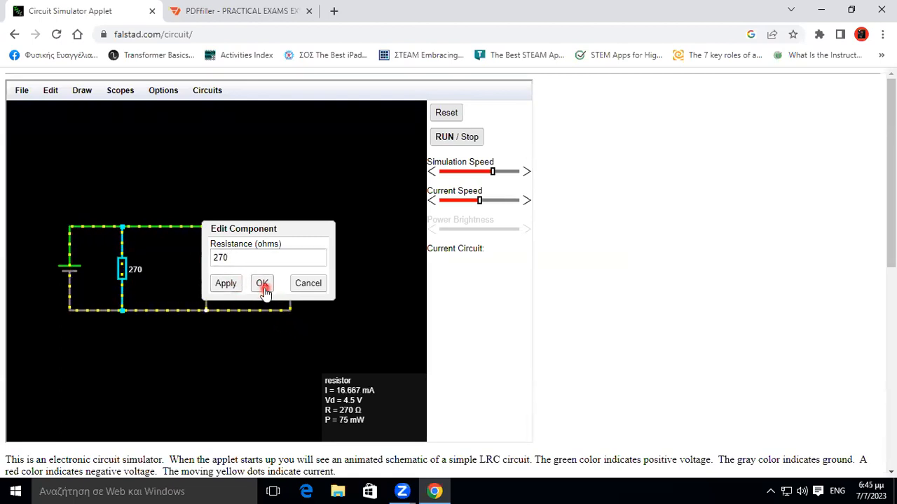
pyautogui.click(262, 284)
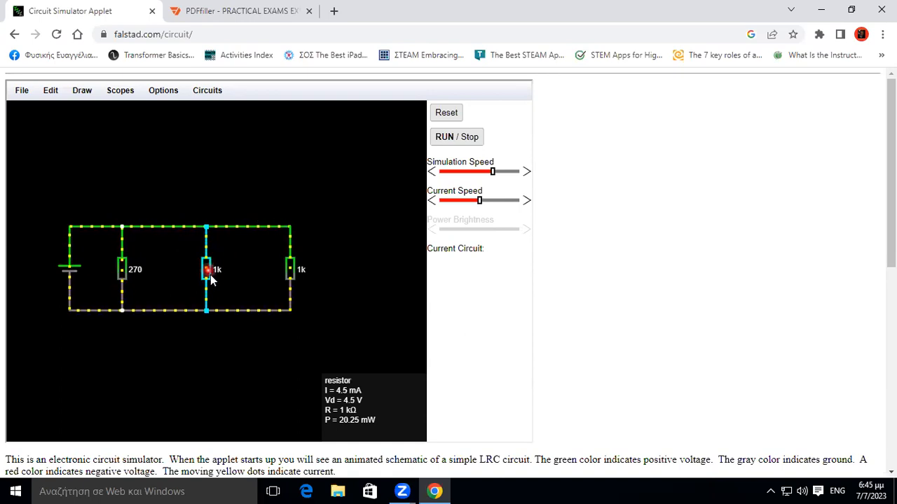
# Set the resistance of the resistor farthest from the voltage source to 2.2k ohms.
pyautogui.doubleClick(291, 276)
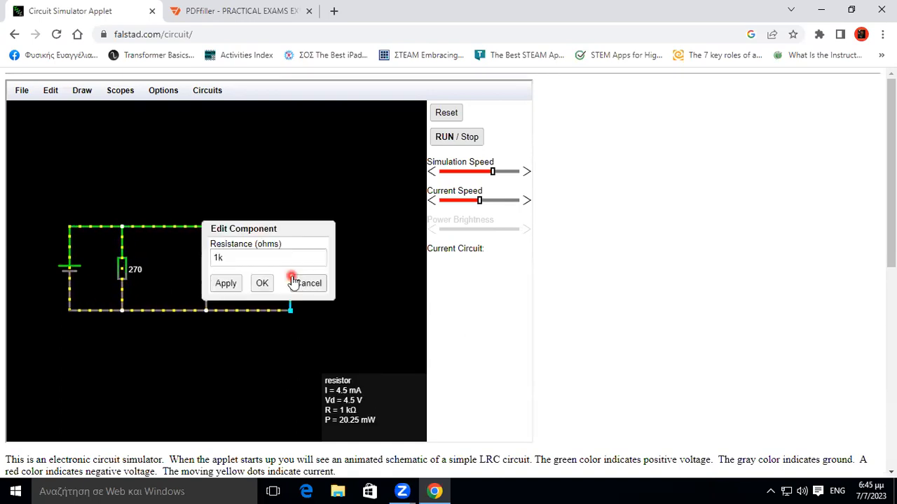
pyautogui.click(215, 259)
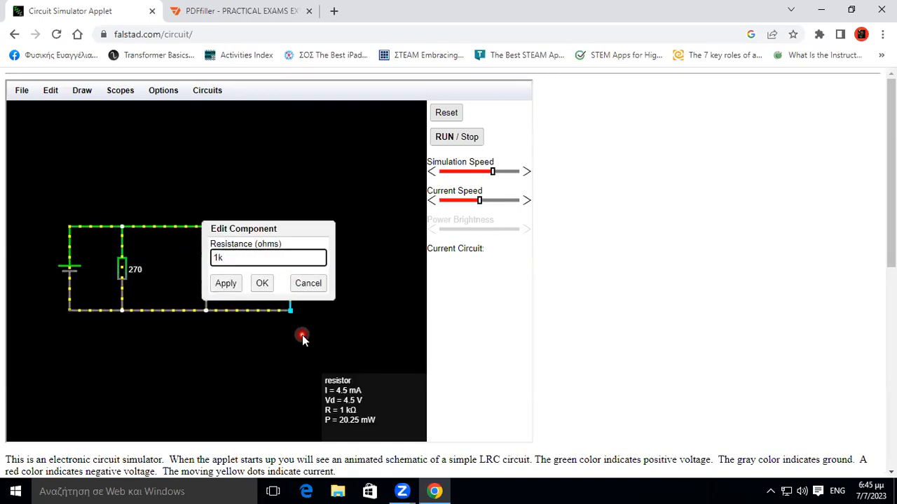
pyautogui.press('BackSpace')
pyautogui.write('2.2')
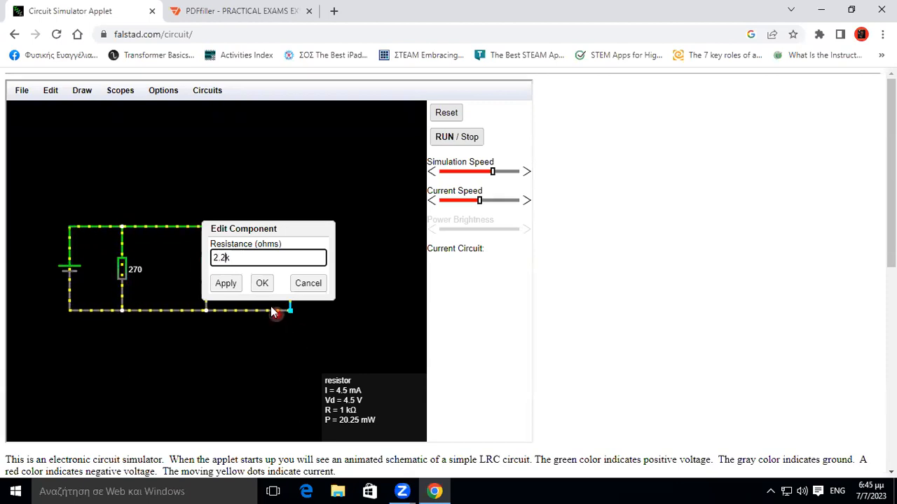
pyautogui.click(221, 285)
pyautogui.click(262, 283)
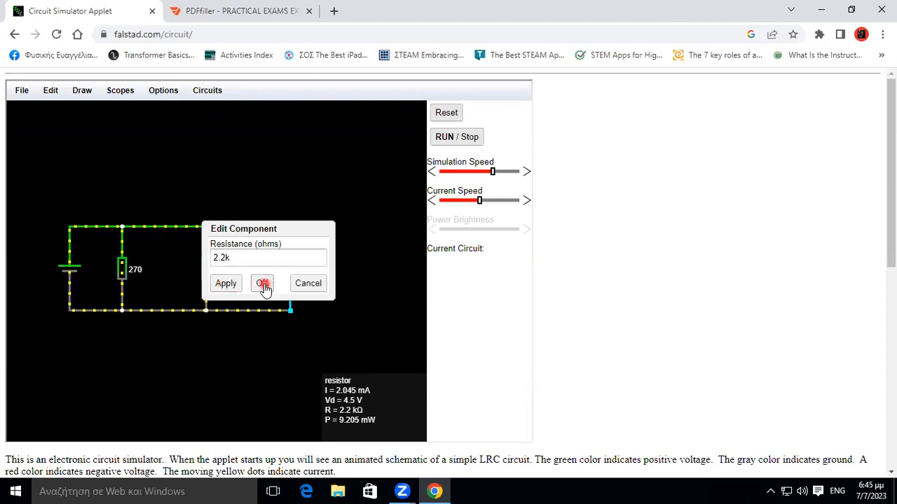
pyautogui.click(263, 363)
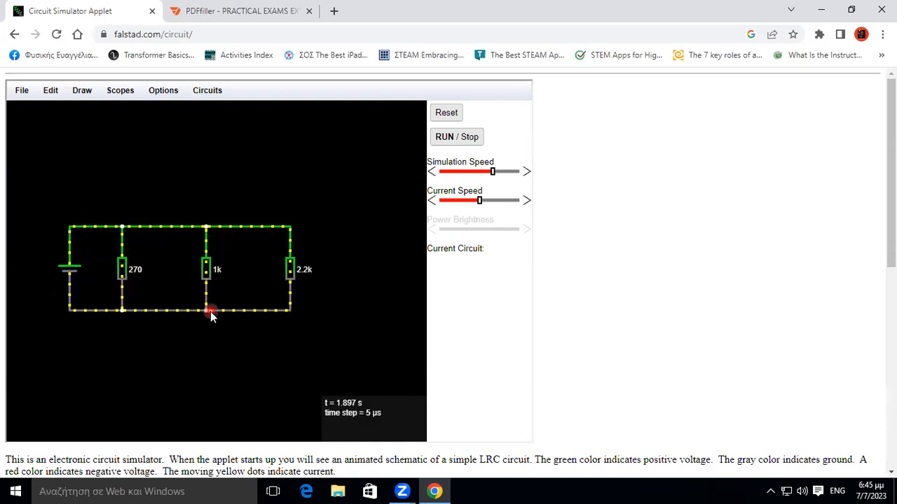
# Switch to the pdfFiller worksheet and read the Practical 2 parallel circuit diagram and its current and voltage measuring instructions.
pyautogui.moveTo(209, 303)
pyautogui.moveTo(123, 276)
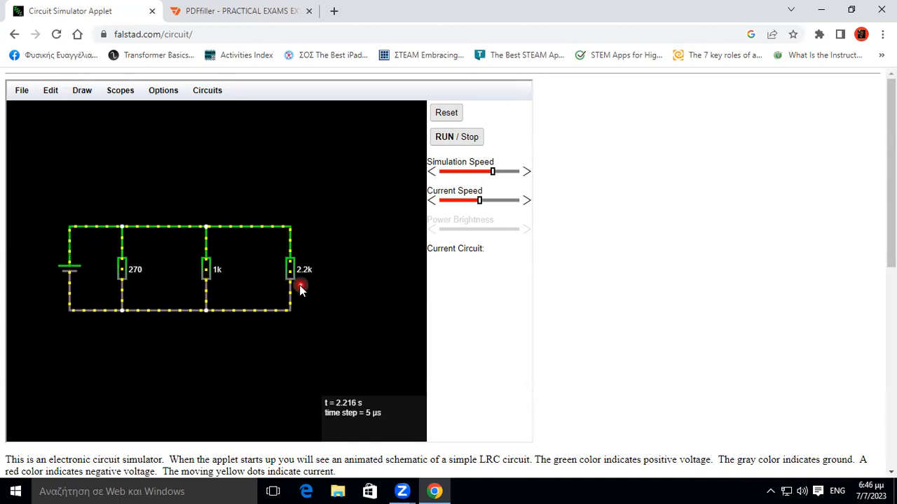
pyautogui.click(259, 11)
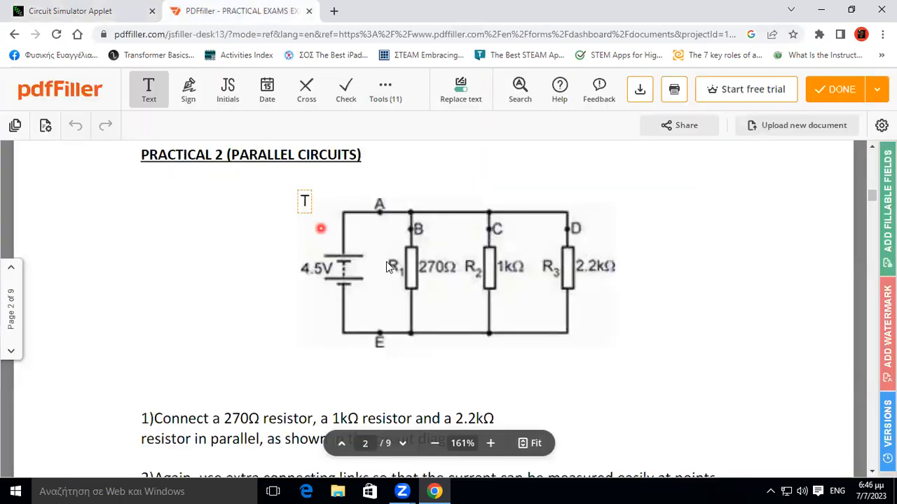
pyautogui.scroll(-4, 674, 324)
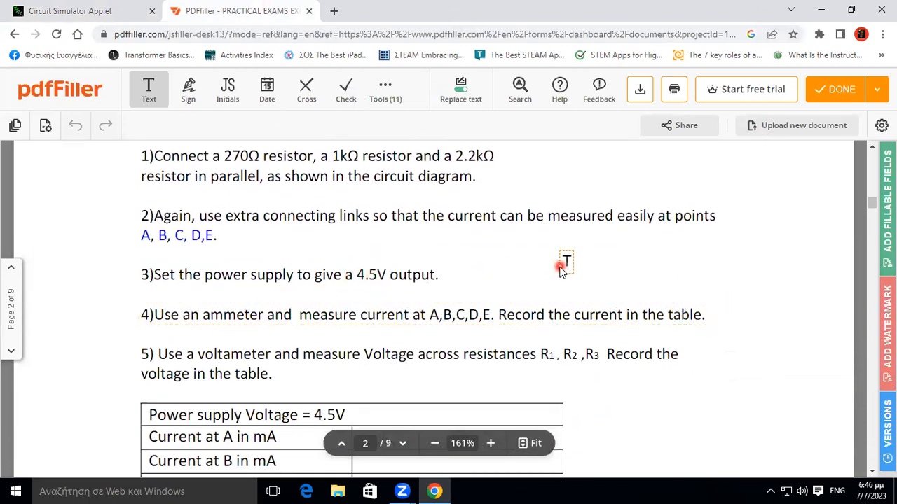
pyautogui.scroll(-2, 565, 262)
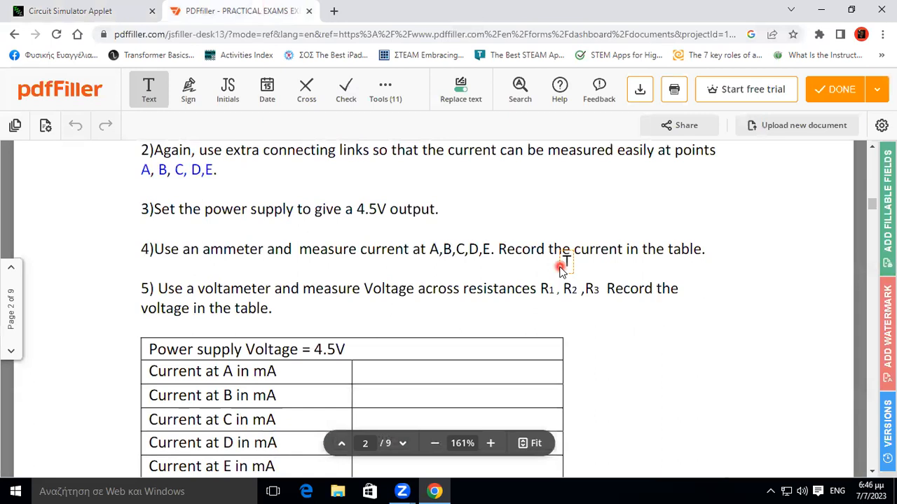
pyautogui.click(183, 259)
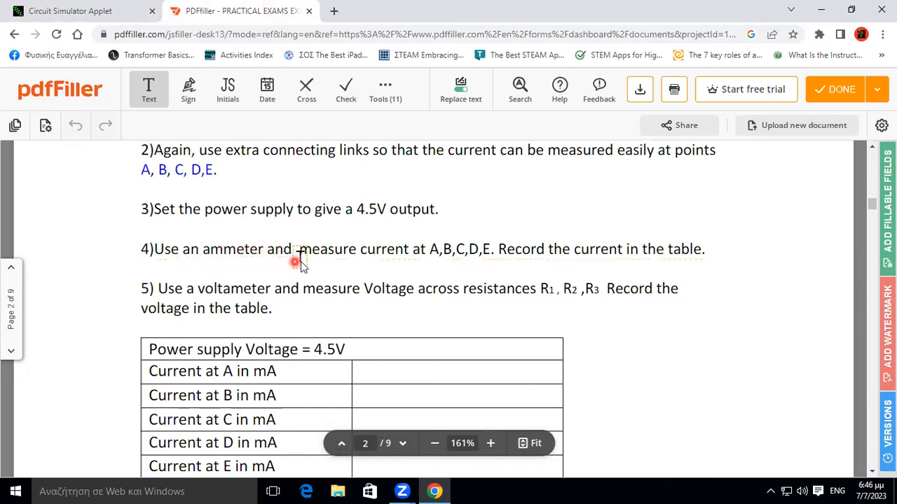
pyautogui.click(434, 259)
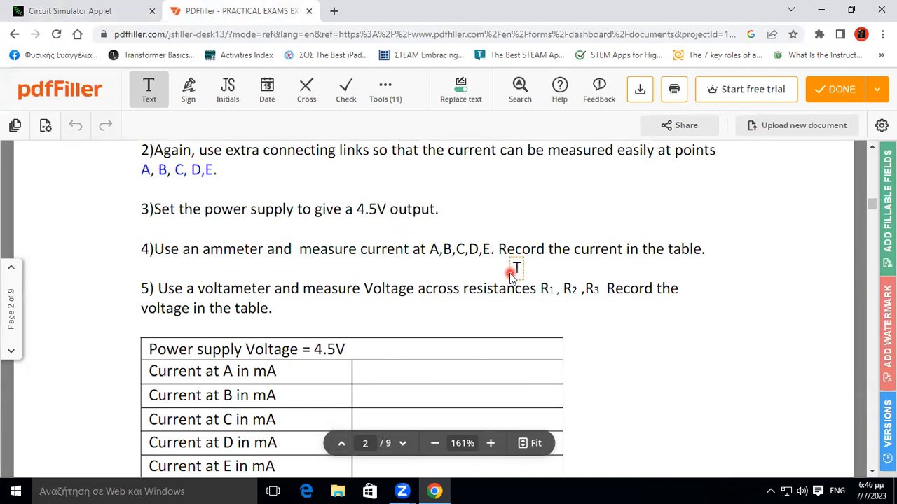
pyautogui.scroll(5, 511, 277)
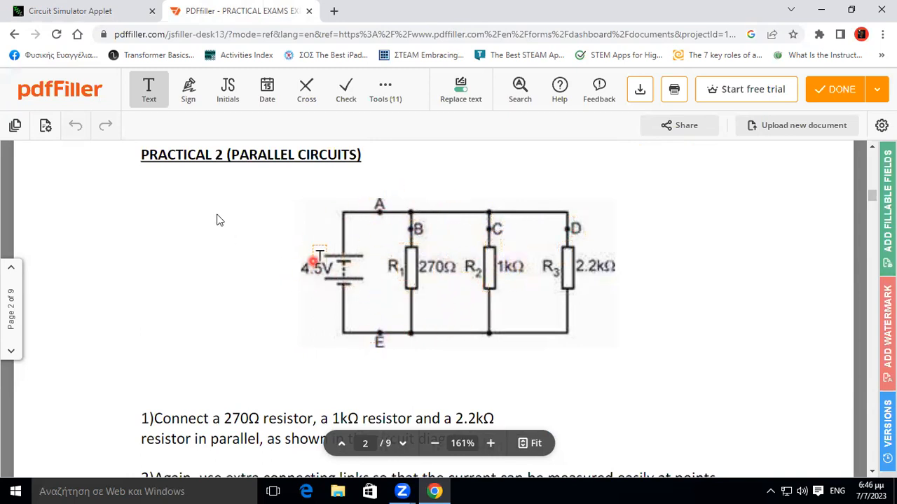
# Return to the circuit simulator and, in Select/Drag Sel mode, lower the 270 ohm resistor's upper end to open a gap below the top wire.
pyautogui.click(94, 12)
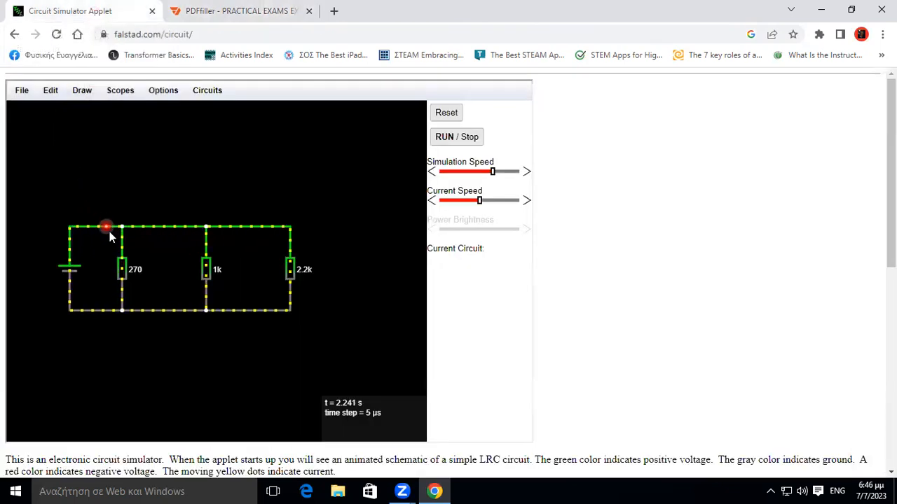
pyautogui.moveTo(118, 240)
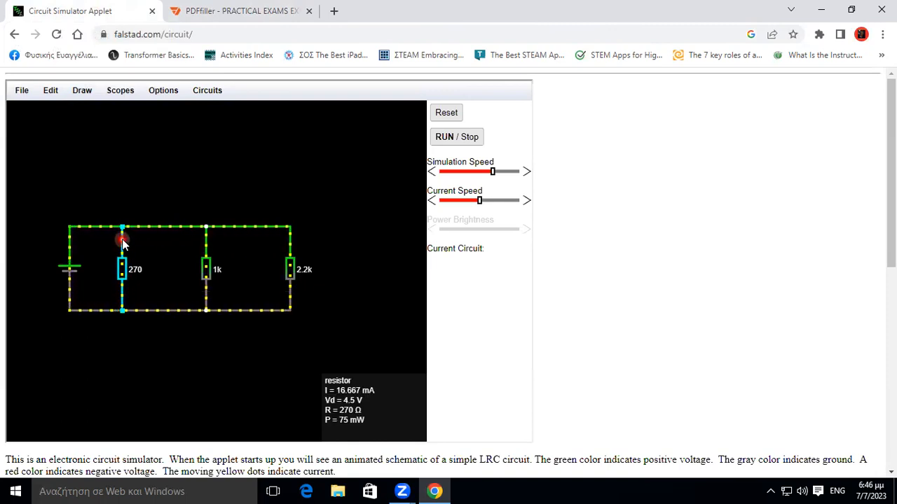
pyautogui.click(84, 91)
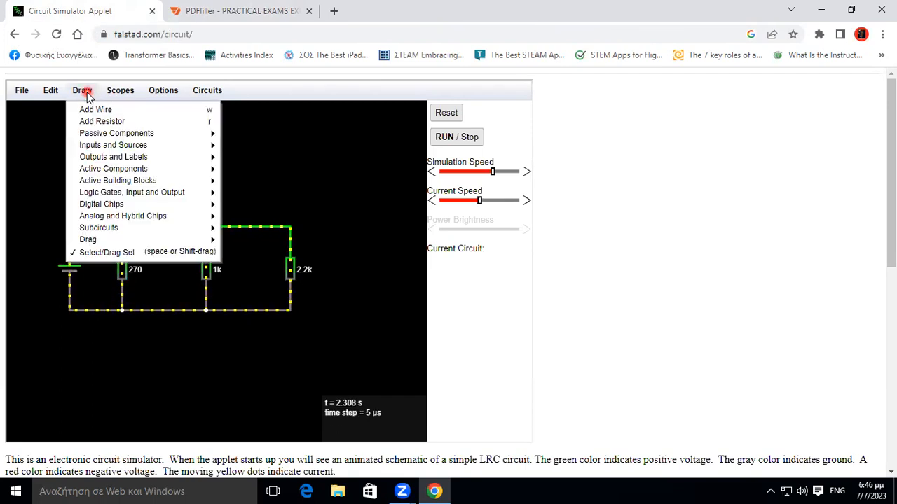
pyautogui.click(105, 252)
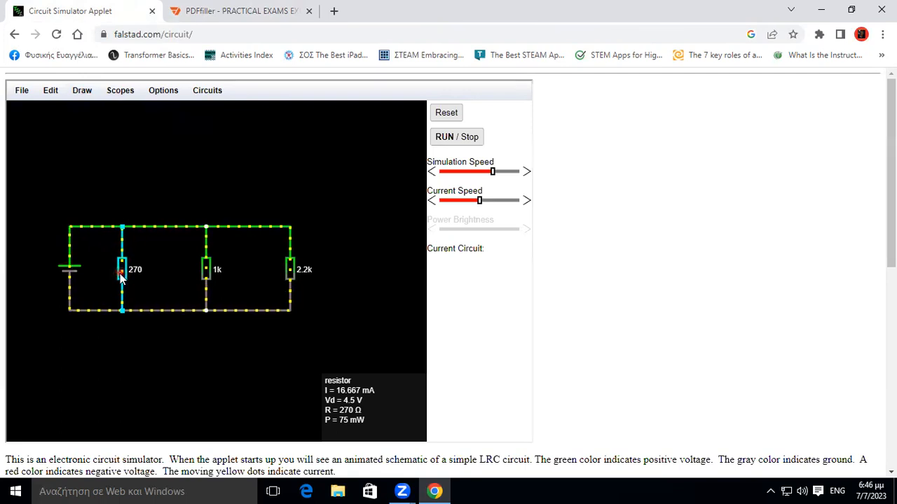
pyautogui.moveTo(122, 228); pyautogui.dragTo(122, 261)
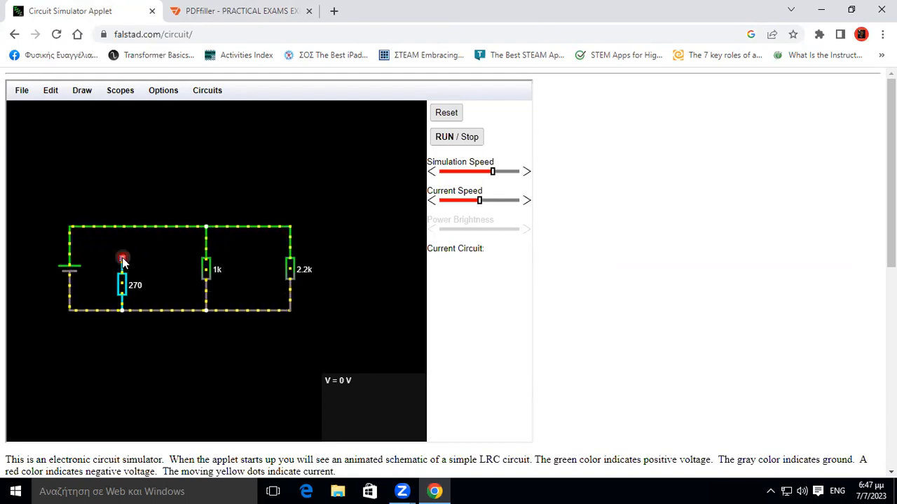
# Add an ammeter in the gap between the top wire and the 270 ohm resistor's upper end.
pyautogui.click(83, 91)
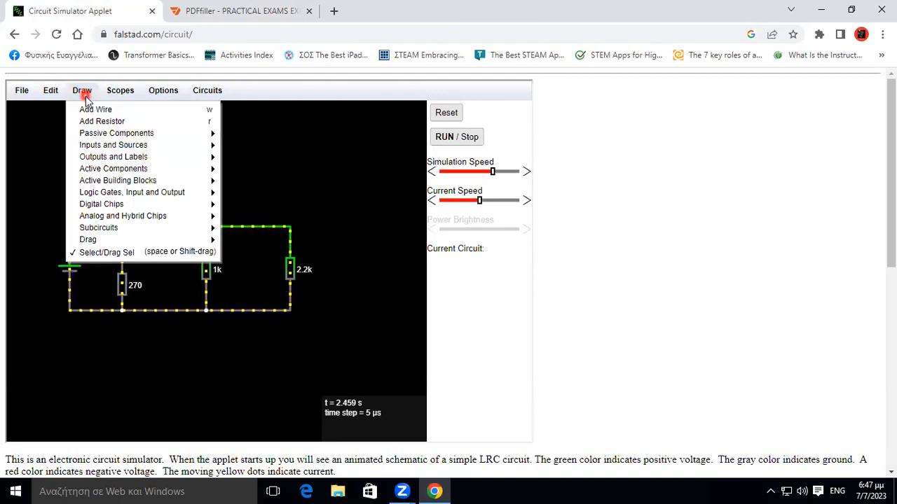
pyautogui.moveTo(85, 158)
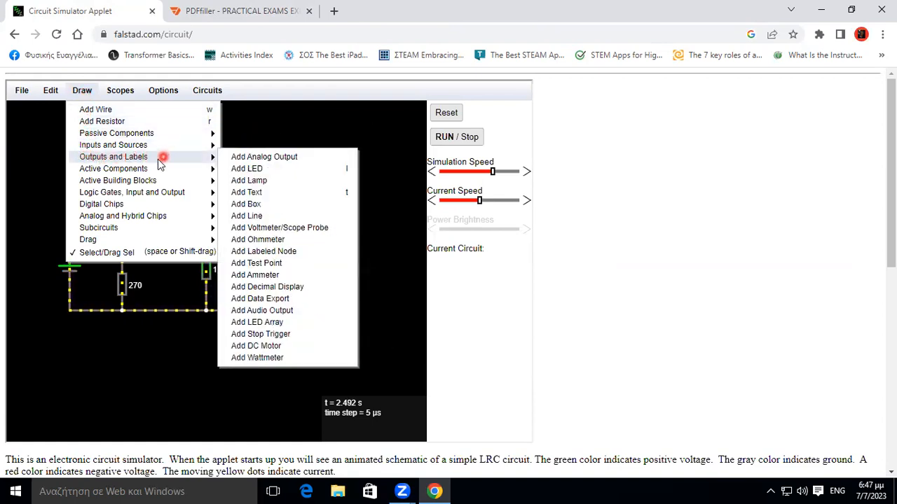
pyautogui.moveTo(120, 149)
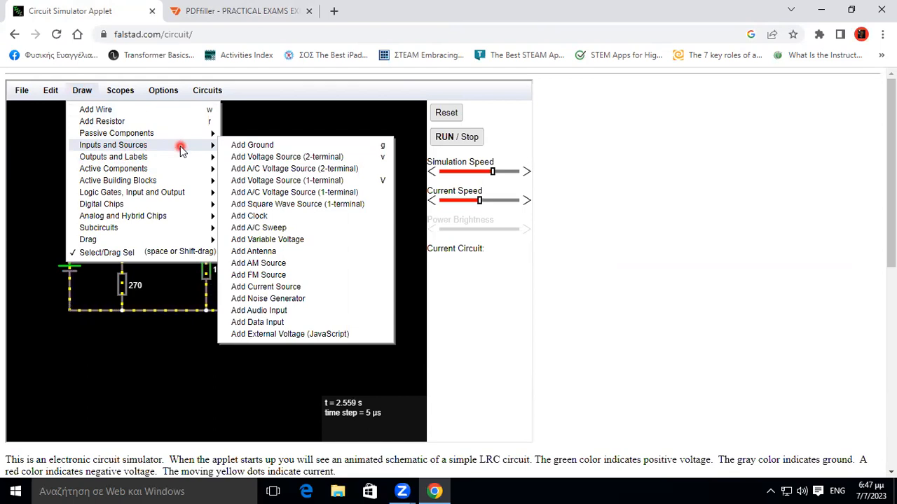
pyautogui.moveTo(177, 162)
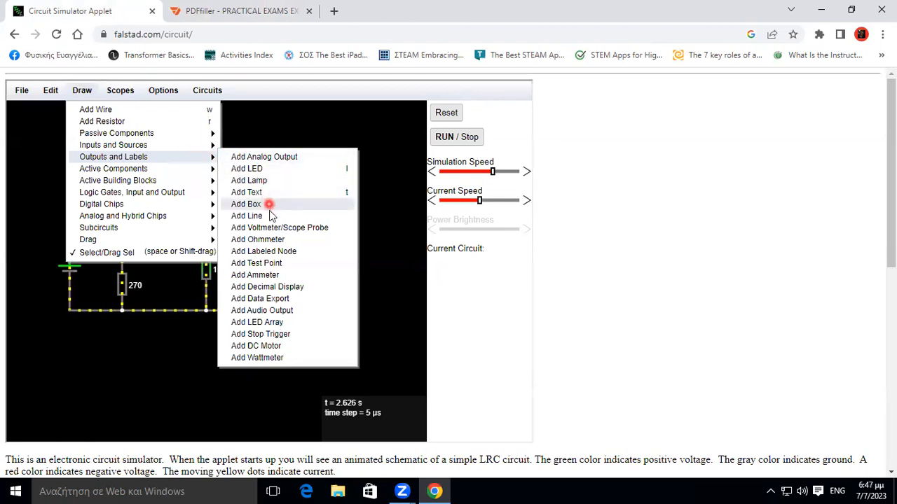
pyautogui.click(285, 276)
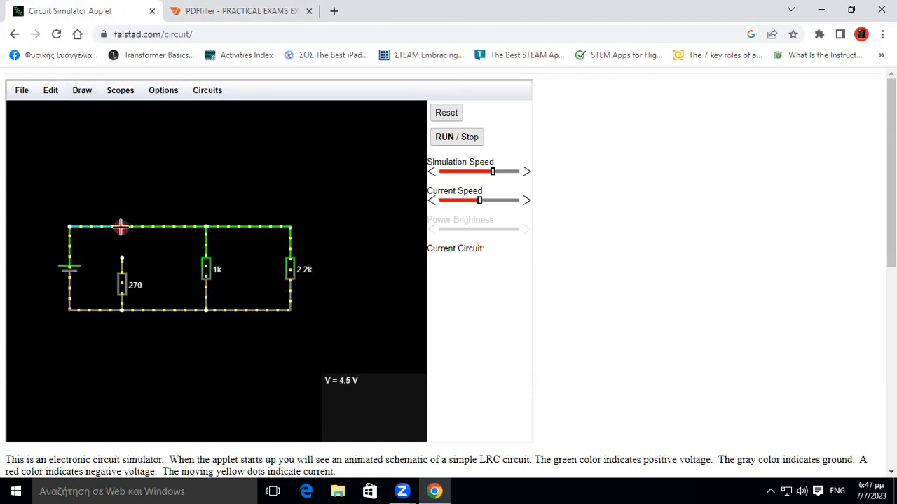
pyautogui.moveTo(122, 226); pyautogui.dragTo(123, 259)
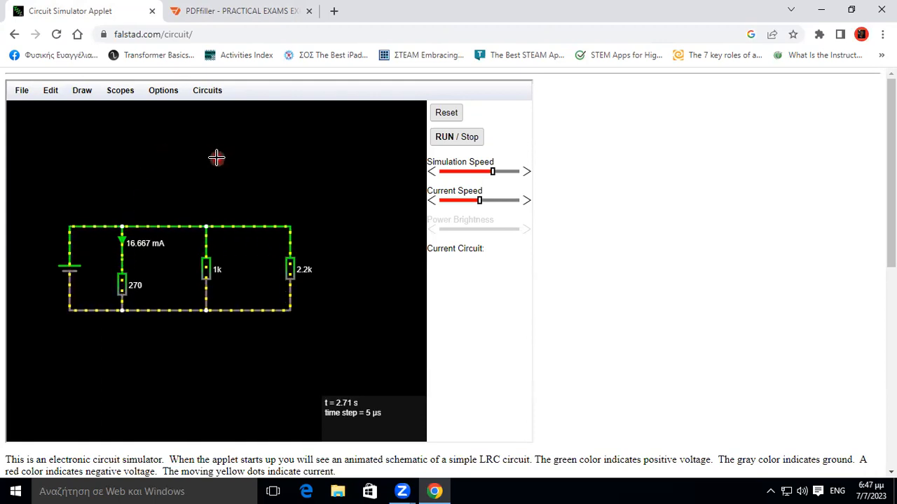
# Switch back to Select/Drag Sel mode and lower the 1k resistor's upper end to open a gap below the top wire.
pyautogui.click(83, 92)
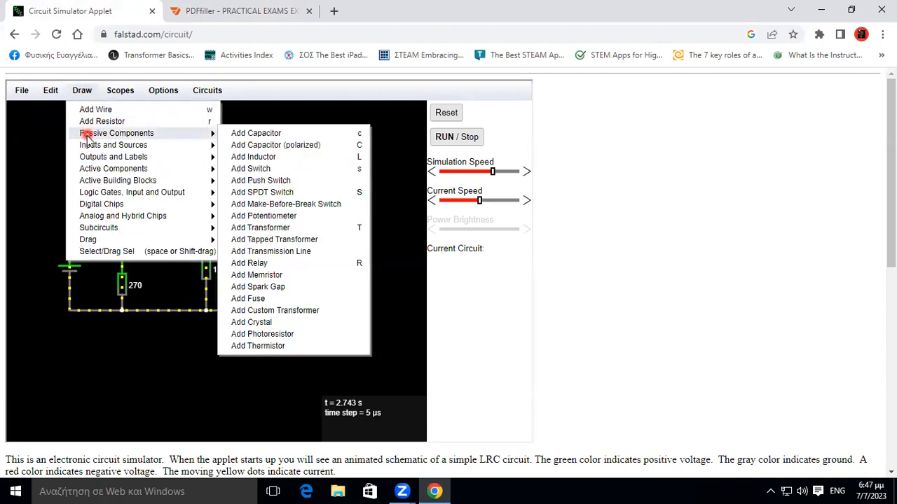
pyautogui.click(99, 254)
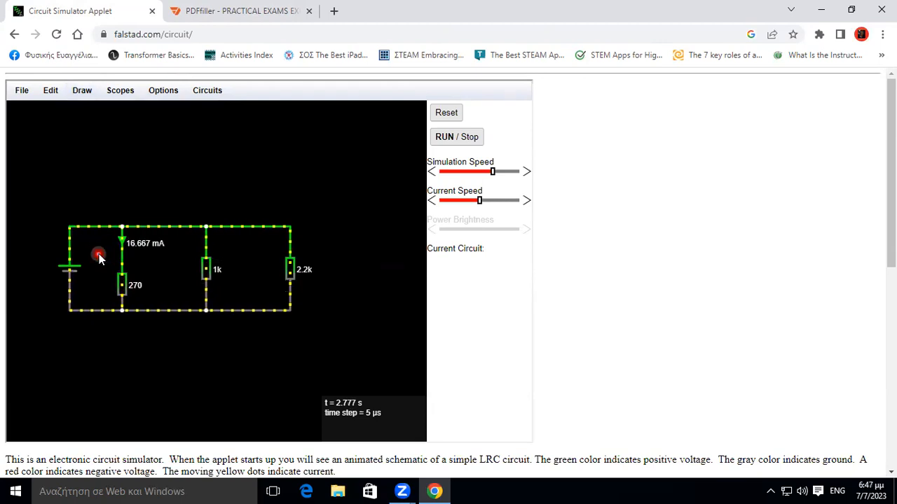
pyautogui.moveTo(208, 271)
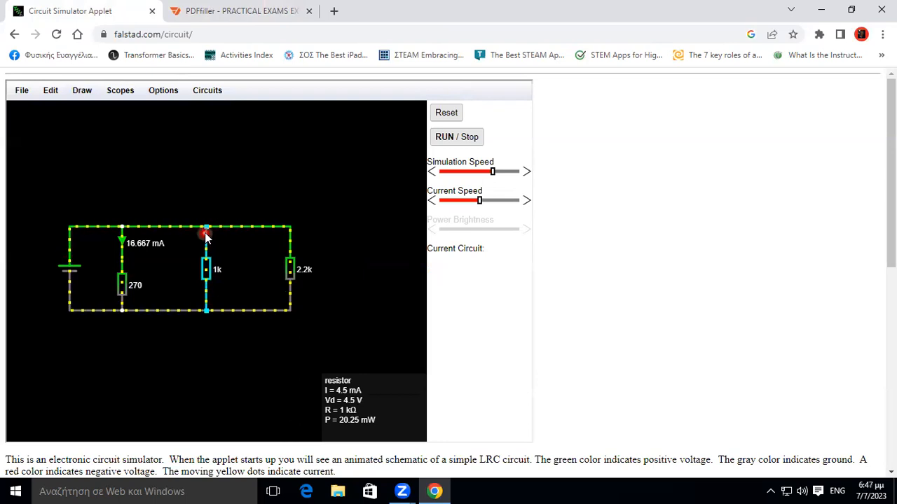
pyautogui.moveTo(206, 236); pyautogui.dragTo(205, 259)
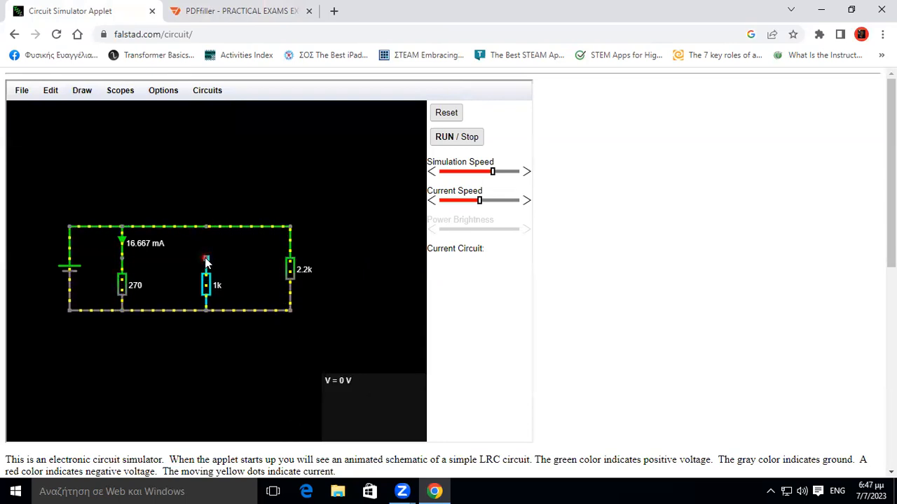
# Add an ammeter in the gap between the top wire and the 1k resistor's upper end.
pyautogui.click(82, 91)
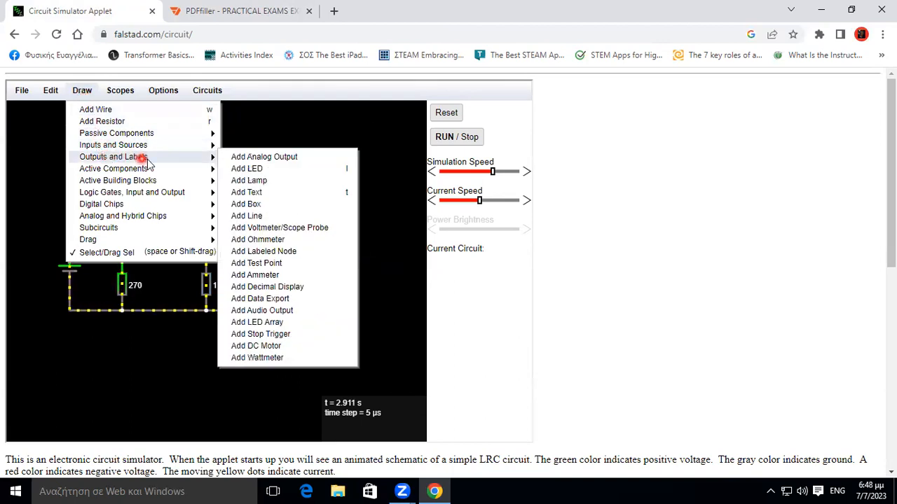
pyautogui.click(279, 274)
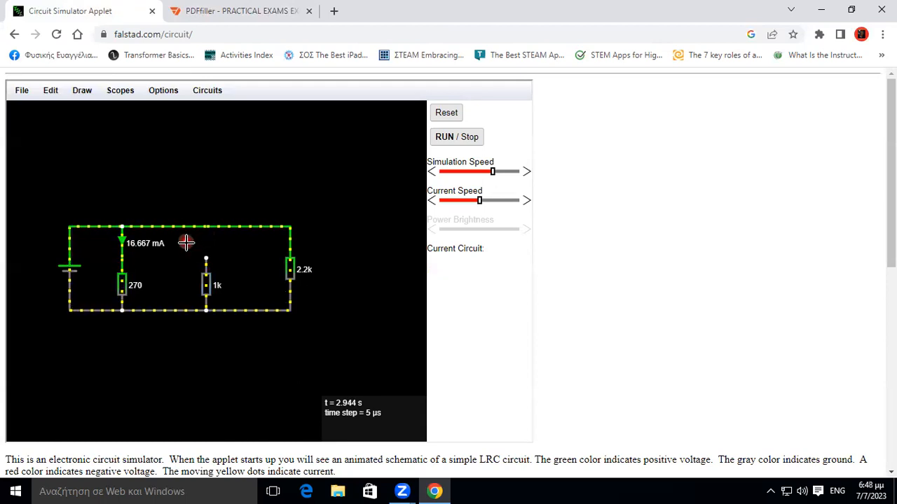
pyautogui.press('Delete')
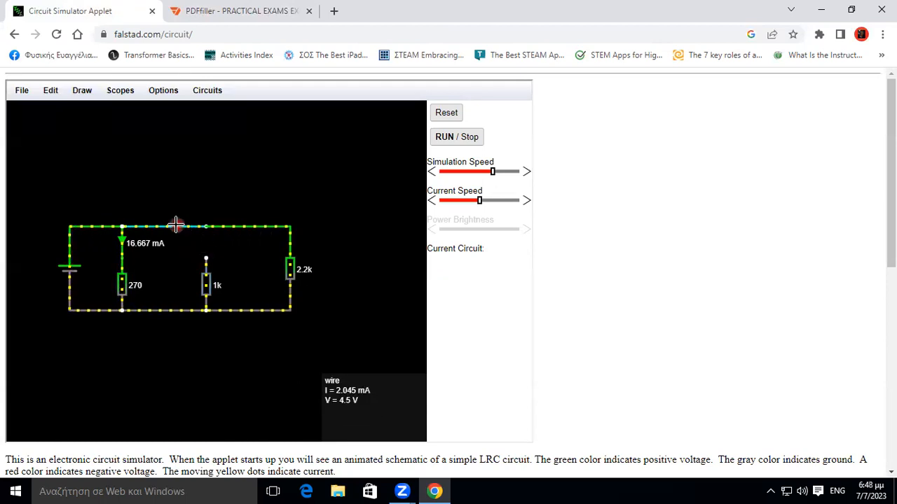